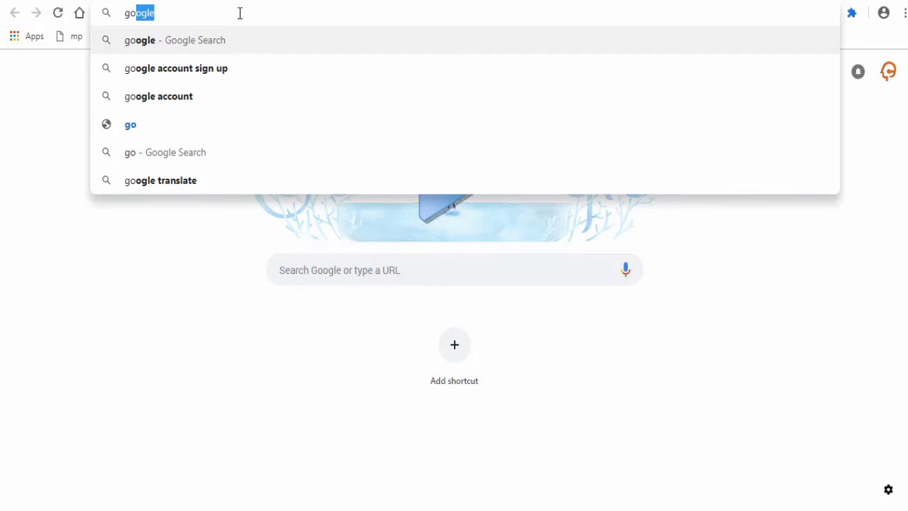
Search Google for 'google analytics'.
{"action": "type", "text": "ogle a"}
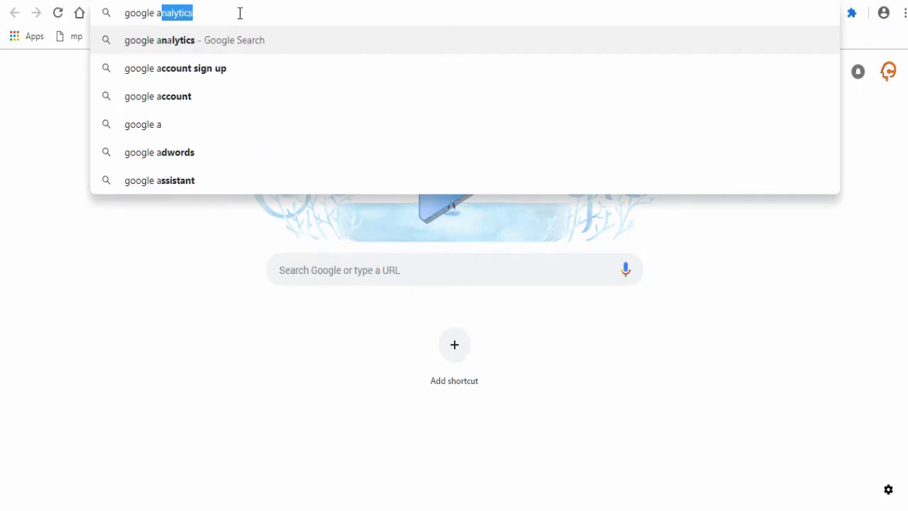
{"action": "type", "text": "nalytic"}
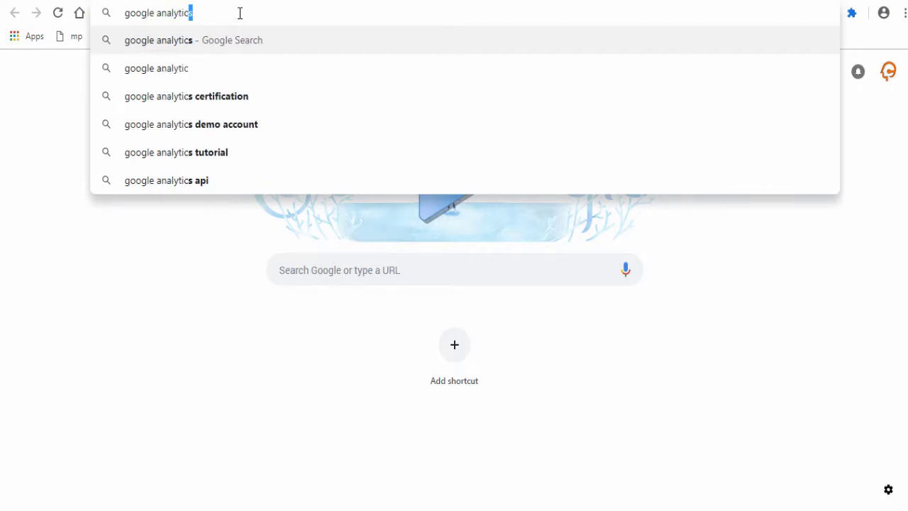
{"action": "type", "text": "s"}
{"action": "key", "text": "Return"}
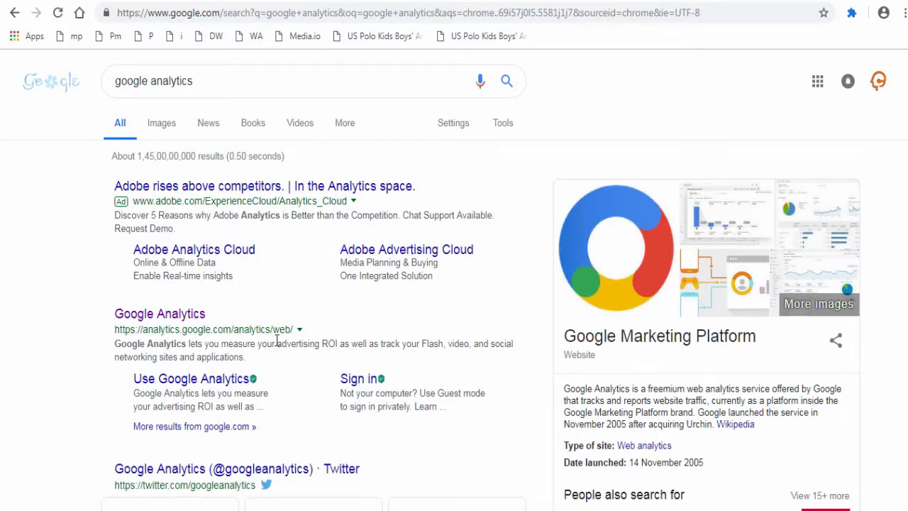
Open the official Google Analytics site from the search results.
{"action": "left_click", "coordinate": [157, 321]}
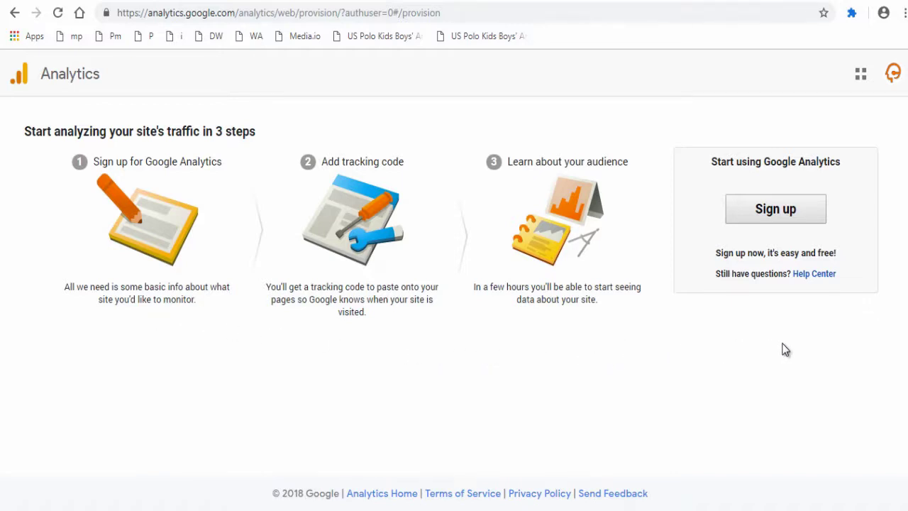
Start a new account that tracks a Website, with account name 'Wix Website'.
{"action": "left_click", "coordinate": [784, 222]}
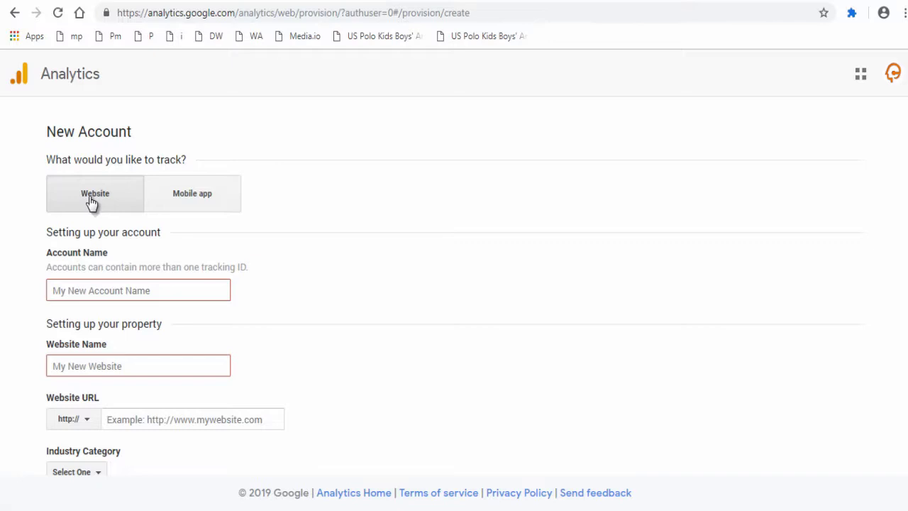
{"action": "left_click", "coordinate": [171, 201]}
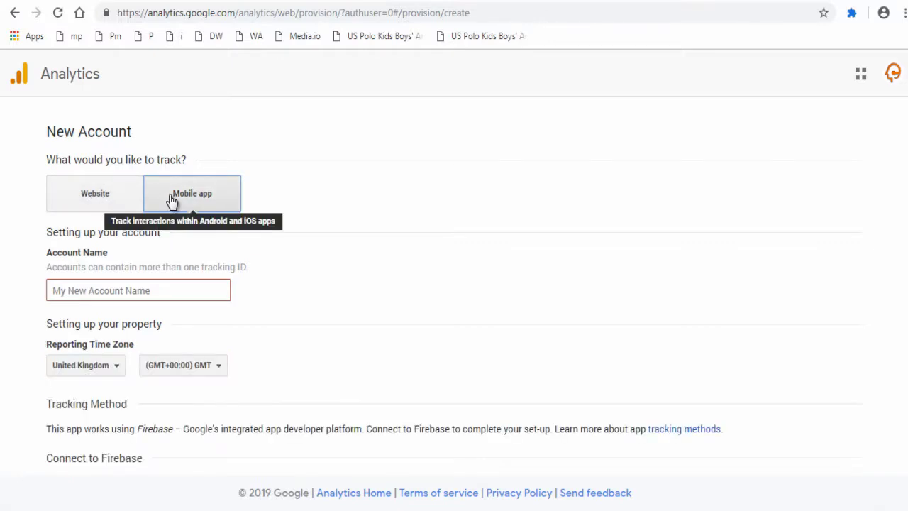
{"action": "left_click", "coordinate": [97, 196]}
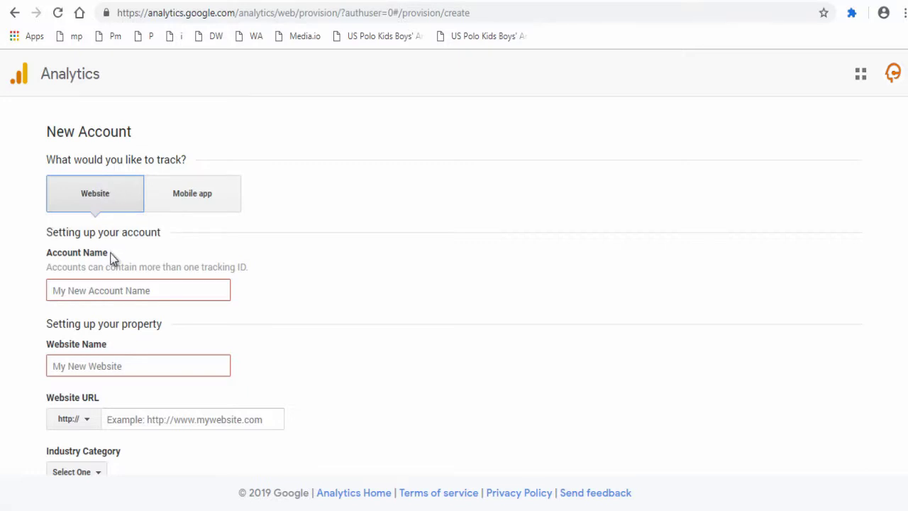
{"action": "left_click", "coordinate": [61, 293]}
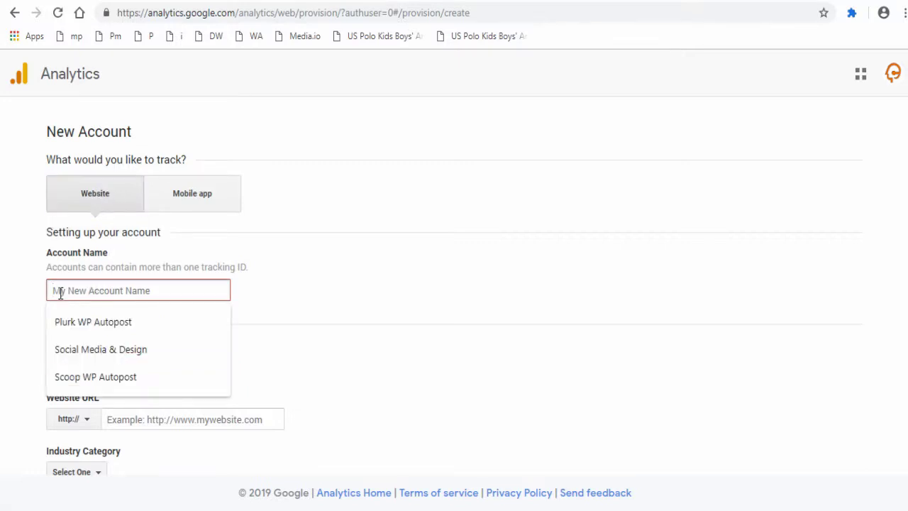
{"action": "type", "text": "Wix"}
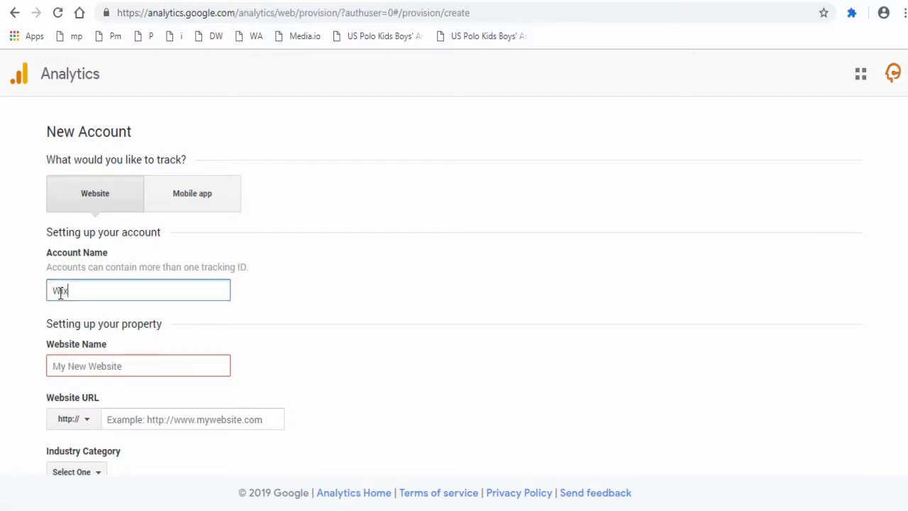
{"action": "type", "text": " Website"}
{"action": "left_click", "coordinate": [241, 307]}
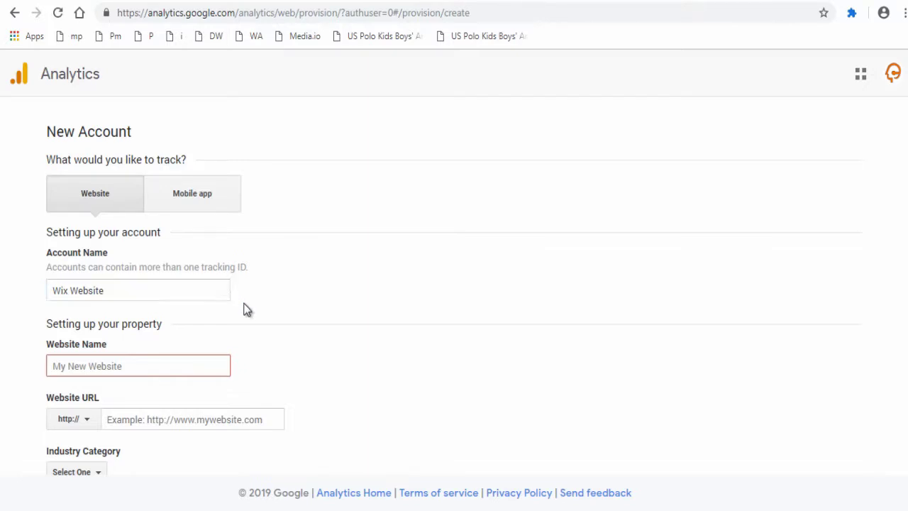
{"action": "left_click", "coordinate": [110, 365]}
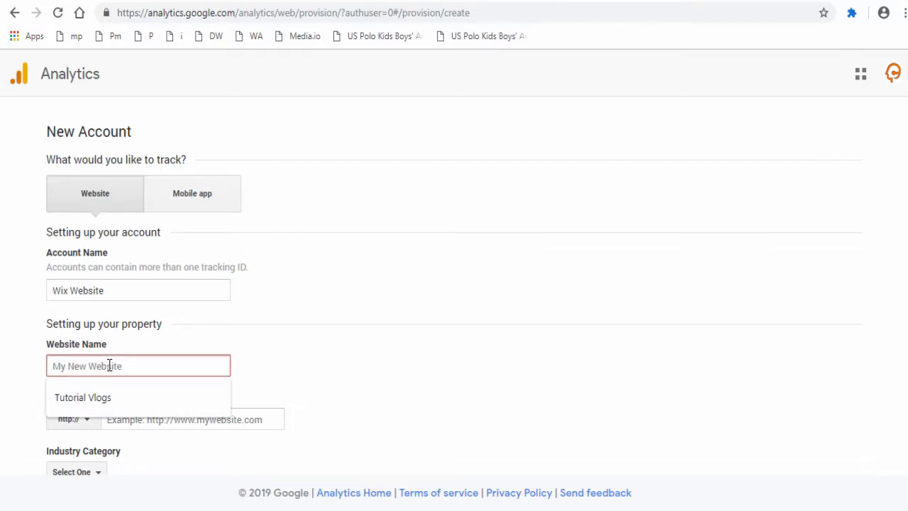
{"action": "type", "text": "Concep"}
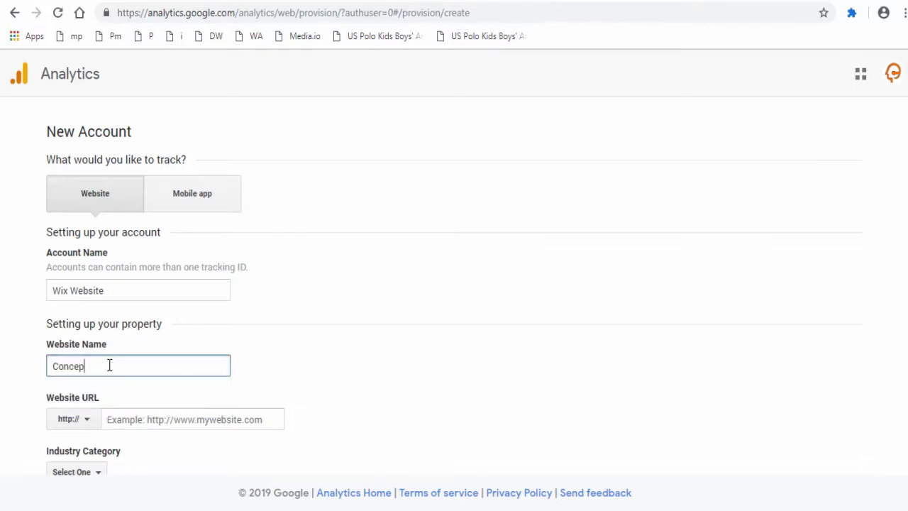
{"action": "type", "text": "ti Vlogs"}
{"action": "left_click", "coordinate": [31, 411]}
{"action": "left_click", "coordinate": [90, 420]}
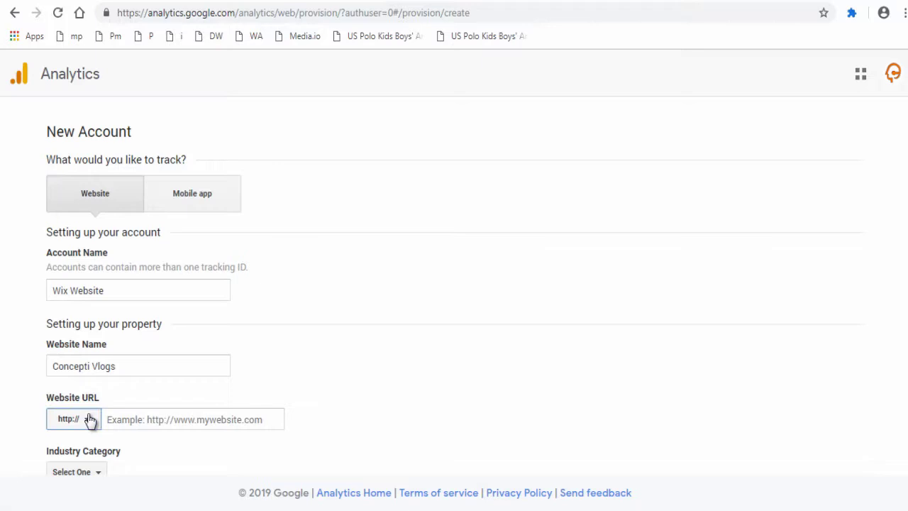
{"action": "left_click", "coordinate": [76, 402]}
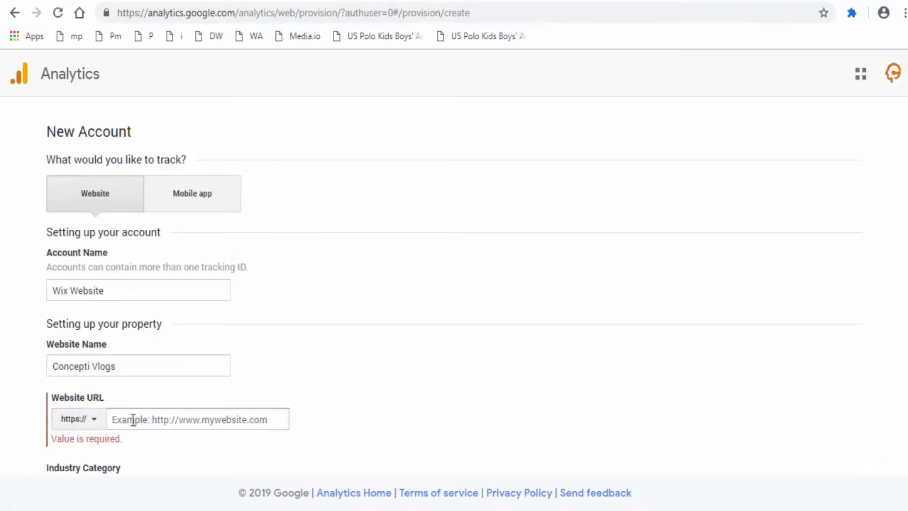
{"action": "left_click", "coordinate": [130, 420]}
{"action": "type", "text": "www.conceptivlogs.com"}
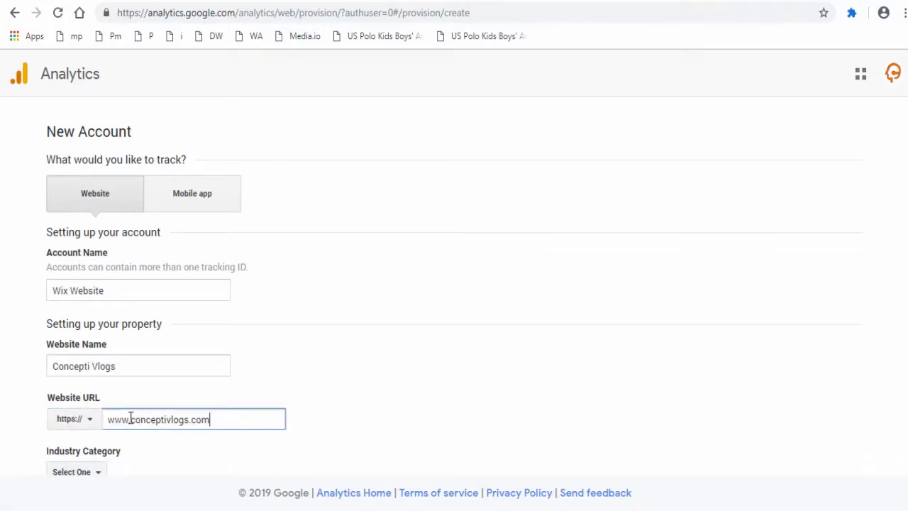
{"action": "left_click", "coordinate": [154, 458]}
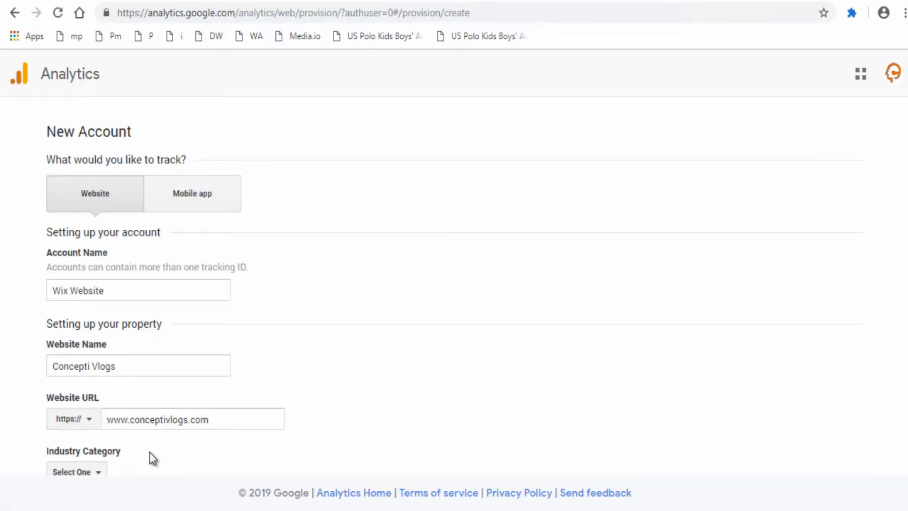
Set the industry category to Internet and Telecom.
{"action": "scroll", "coordinate": [154, 457], "scroll_direction": "down", "scroll_amount": 4}
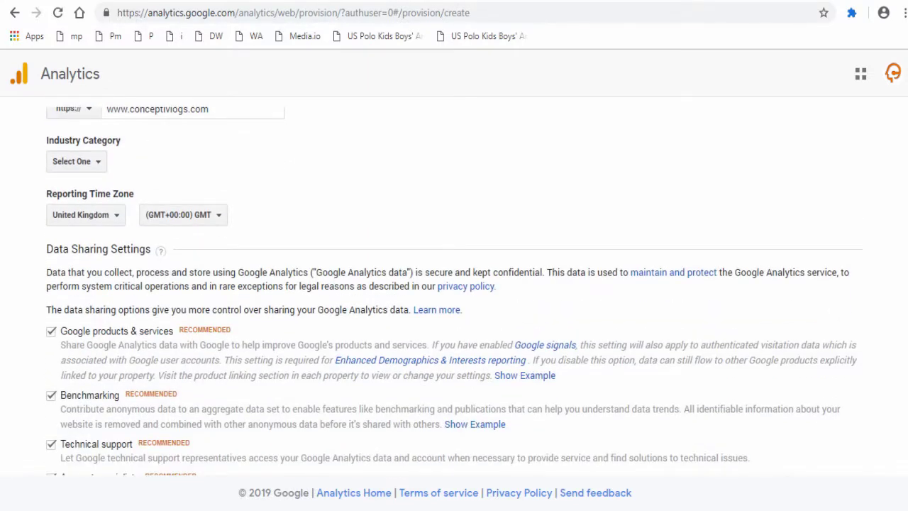
{"action": "scroll", "coordinate": [142, 193], "scroll_direction": "up", "scroll_amount": 1}
{"action": "left_click", "coordinate": [96, 181]}
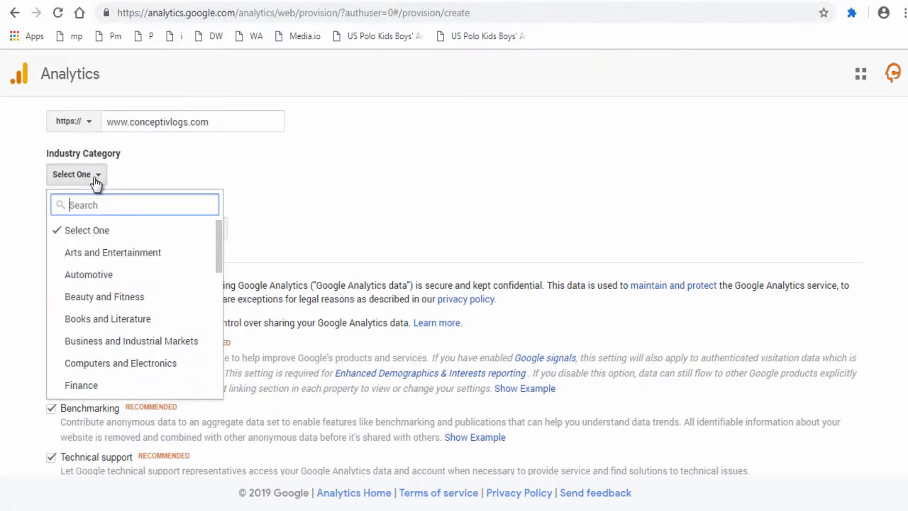
{"action": "scroll", "coordinate": [152, 308], "scroll_direction": "down", "scroll_amount": 1}
{"action": "scroll", "coordinate": [150, 344], "scroll_direction": "down", "scroll_amount": 1}
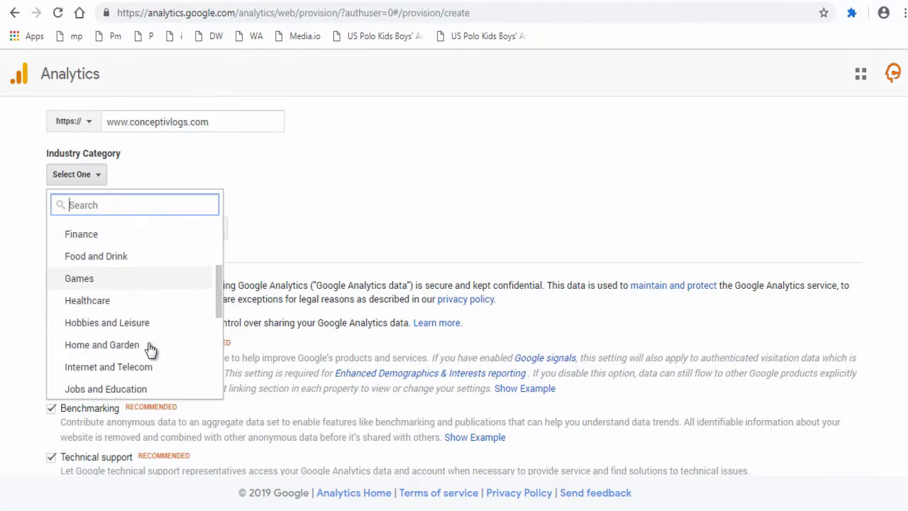
{"action": "left_click", "coordinate": [121, 367]}
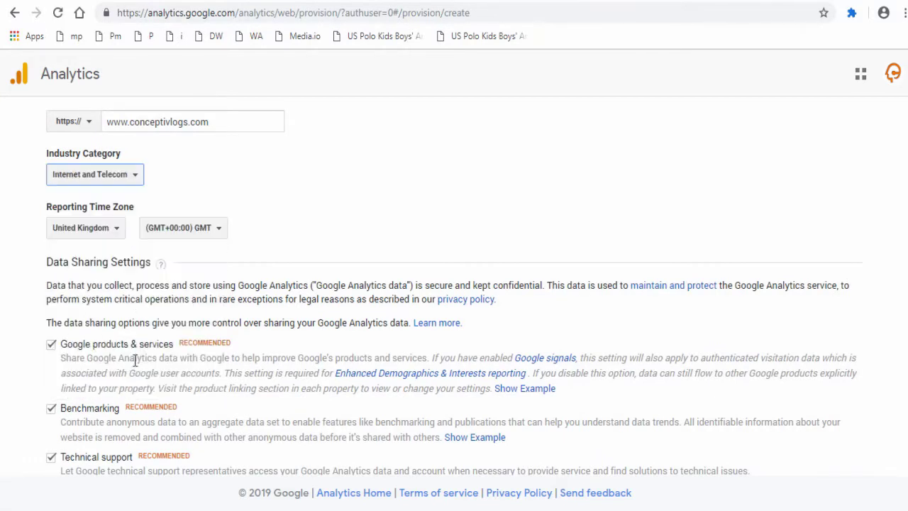
Set the reporting time zone to India (GMT+05:30) and turn off Technical support data sharing.
{"action": "left_click", "coordinate": [116, 233]}
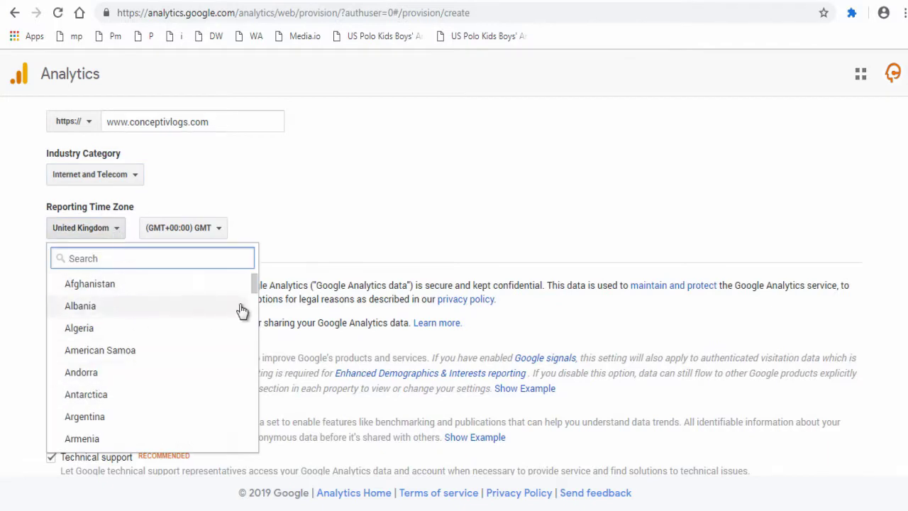
{"action": "left_click_drag", "start_coordinate": [255, 282], "coordinate": [254, 344]}
{"action": "left_click", "coordinate": [124, 356]}
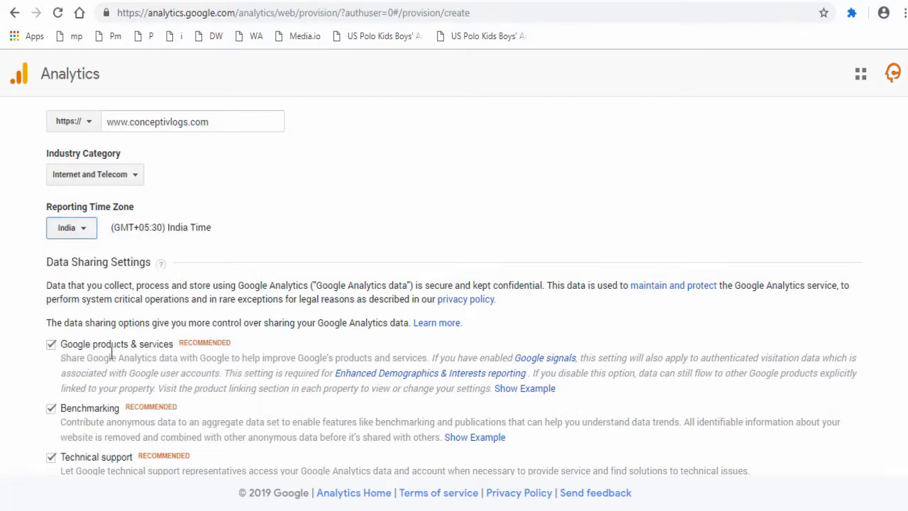
{"action": "scroll", "coordinate": [112, 352], "scroll_direction": "down", "scroll_amount": 2}
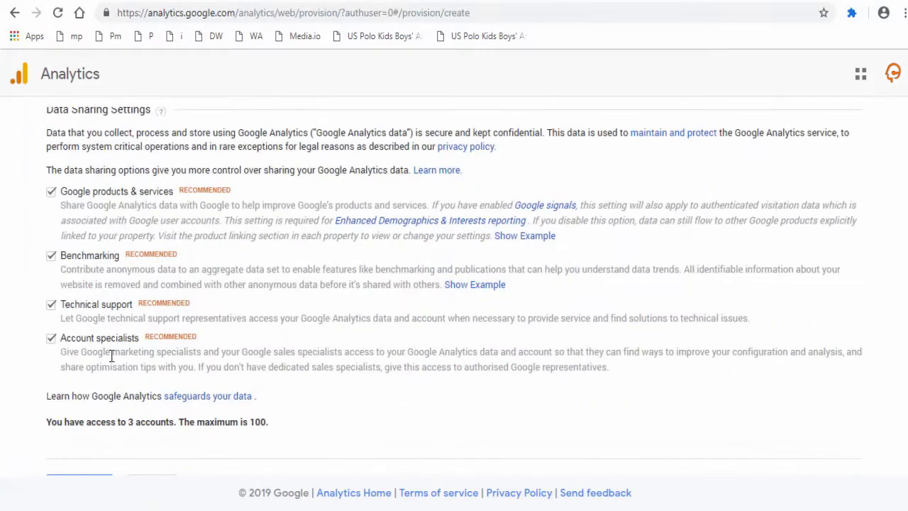
{"action": "left_click", "coordinate": [52, 305]}
{"action": "scroll", "coordinate": [111, 387], "scroll_direction": "down", "scroll_amount": 1}
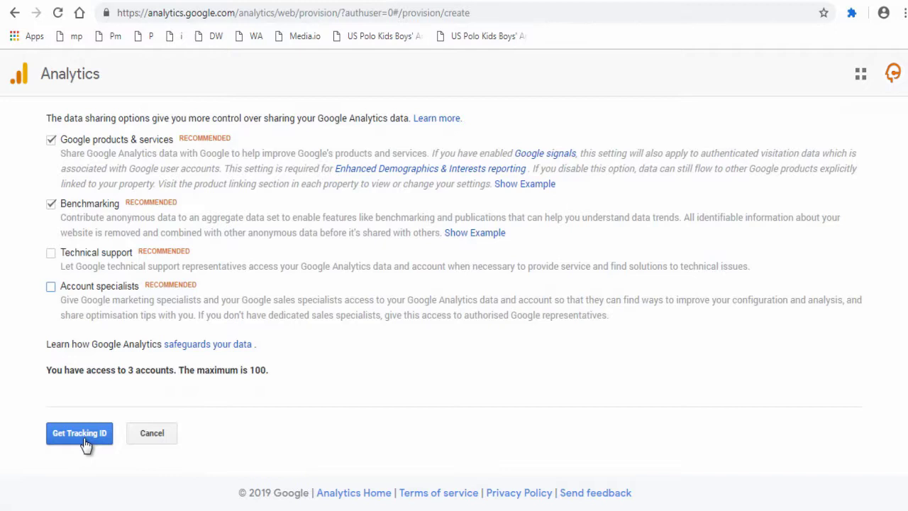
Request a tracking ID and accept both the GDPR Data Processing Terms and the Controller Terms.
{"action": "left_click", "coordinate": [85, 444]}
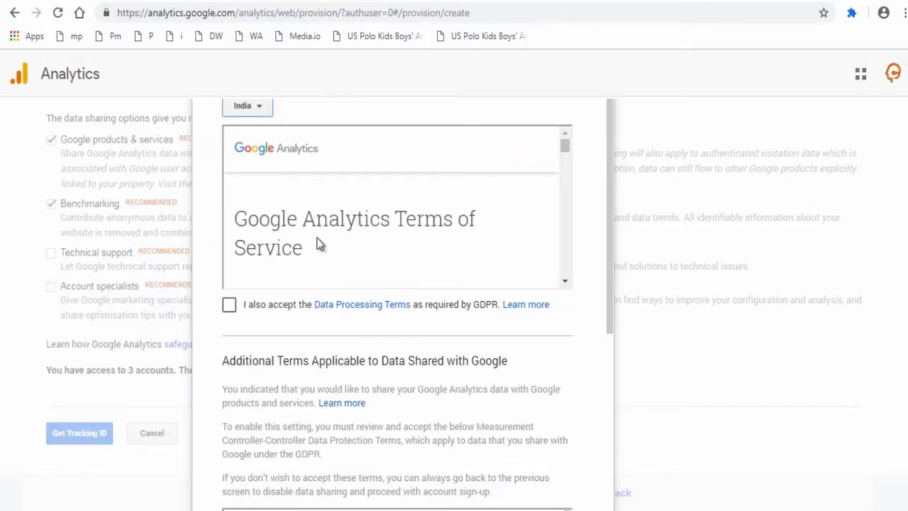
{"action": "left_click", "coordinate": [229, 305]}
{"action": "scroll", "coordinate": [299, 261], "scroll_direction": "down", "scroll_amount": 5}
{"action": "scroll", "coordinate": [273, 323], "scroll_direction": "down", "scroll_amount": 3}
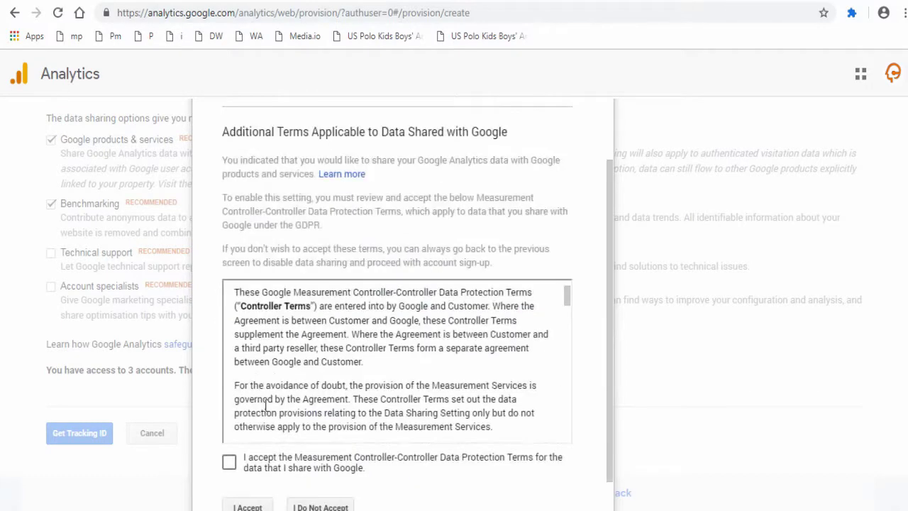
{"action": "left_click", "coordinate": [229, 462]}
{"action": "scroll", "coordinate": [369, 432], "scroll_direction": "down", "scroll_amount": 4}
{"action": "scroll", "coordinate": [497, 478], "scroll_direction": "down", "scroll_amount": 1}
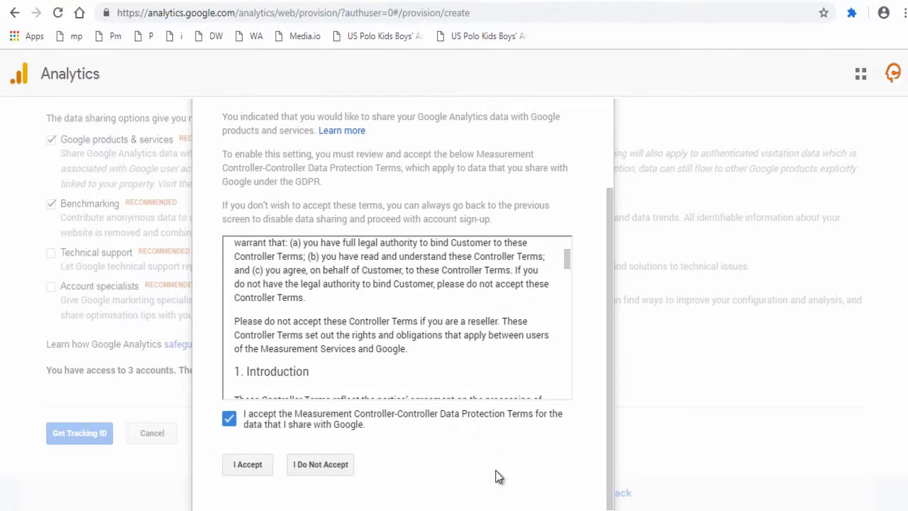
Accept the terms of service and copy the new property's tracking ID.
{"action": "left_click", "coordinate": [240, 466]}
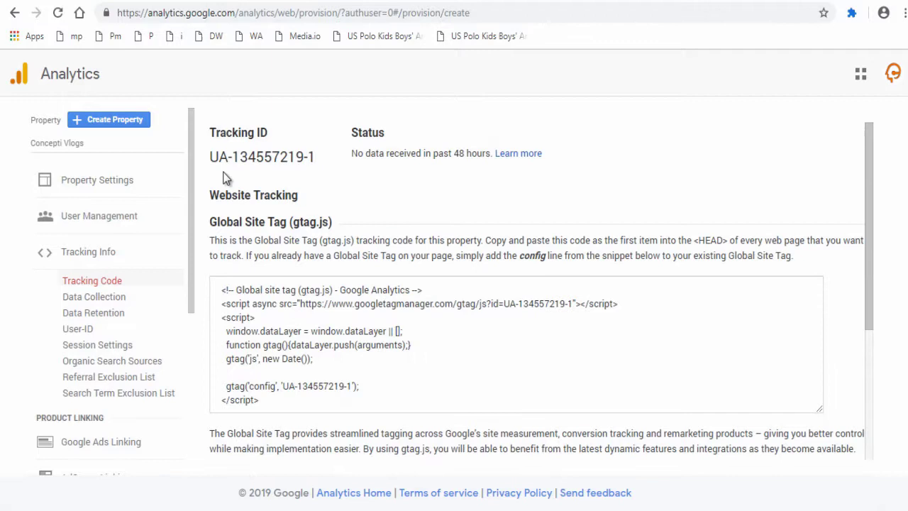
{"action": "left_click_drag", "start_coordinate": [212, 156], "coordinate": [318, 160]}
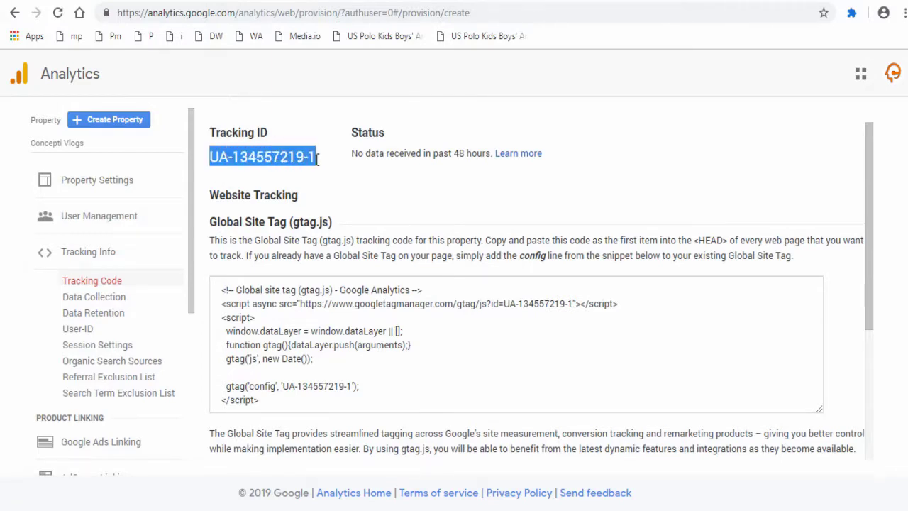
{"action": "left_click", "coordinate": [279, 182]}
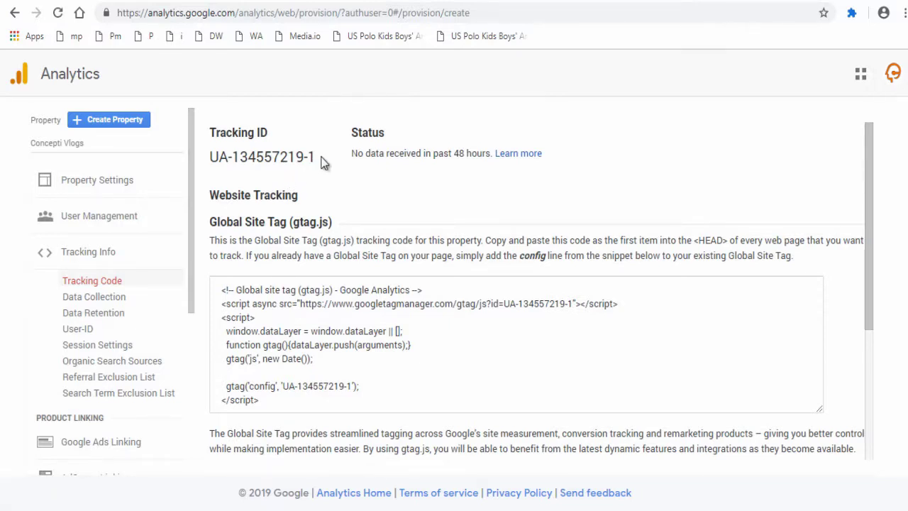
{"action": "left_click_drag", "start_coordinate": [317, 156], "coordinate": [211, 147]}
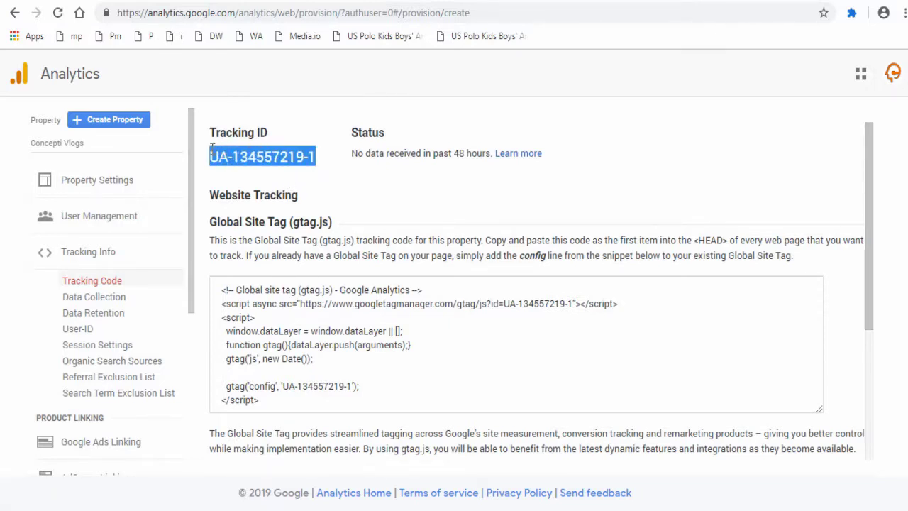
{"action": "right_click", "coordinate": [245, 162]}
{"action": "left_click", "coordinate": [253, 170]}
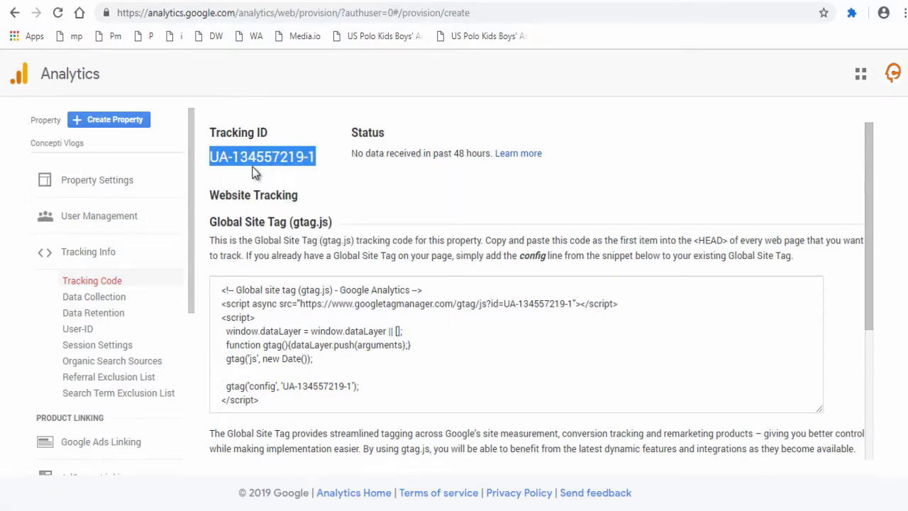
{"action": "left_click", "coordinate": [296, 183]}
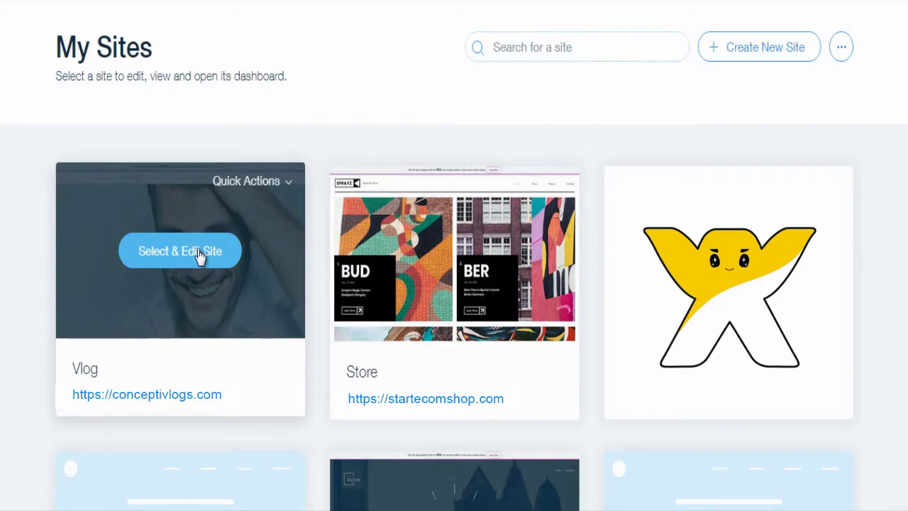
Open the Vlog site's Marketing Integrations and begin the Google Analytics integration.
{"action": "left_click", "coordinate": [198, 256]}
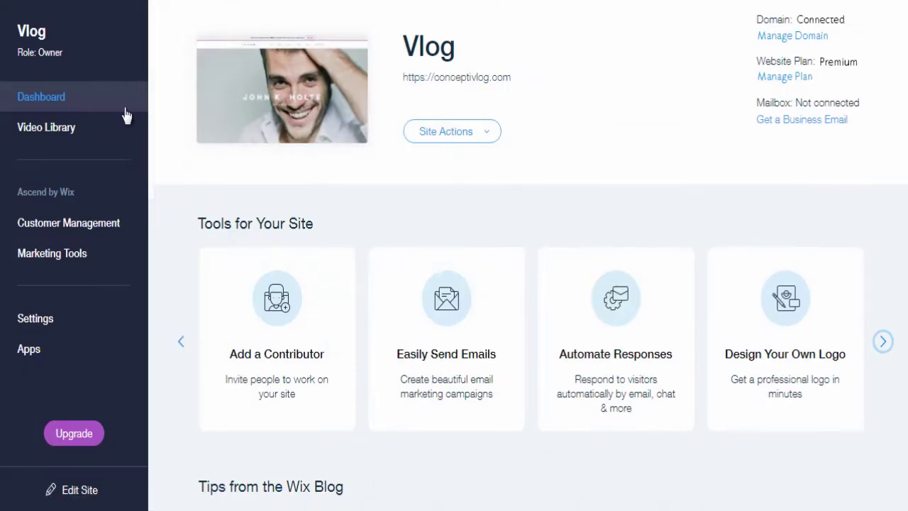
{"action": "left_click", "coordinate": [75, 264]}
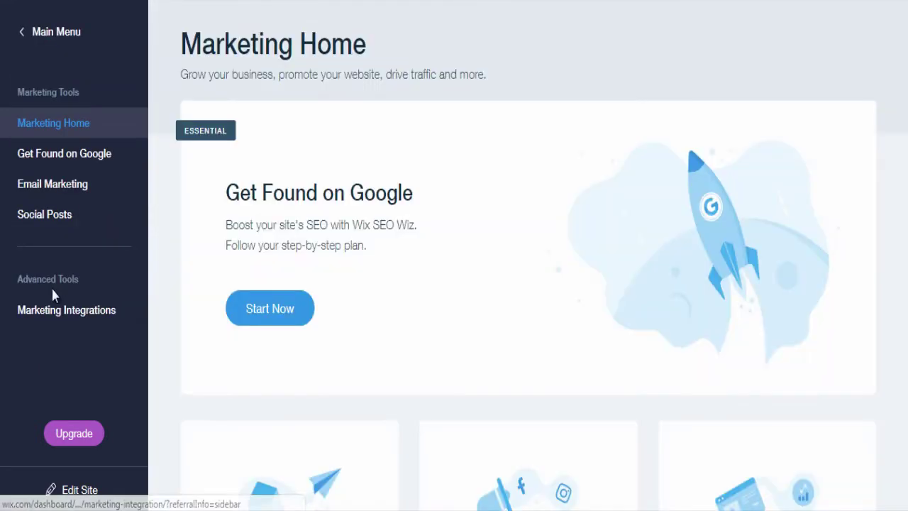
{"action": "left_click", "coordinate": [69, 326]}
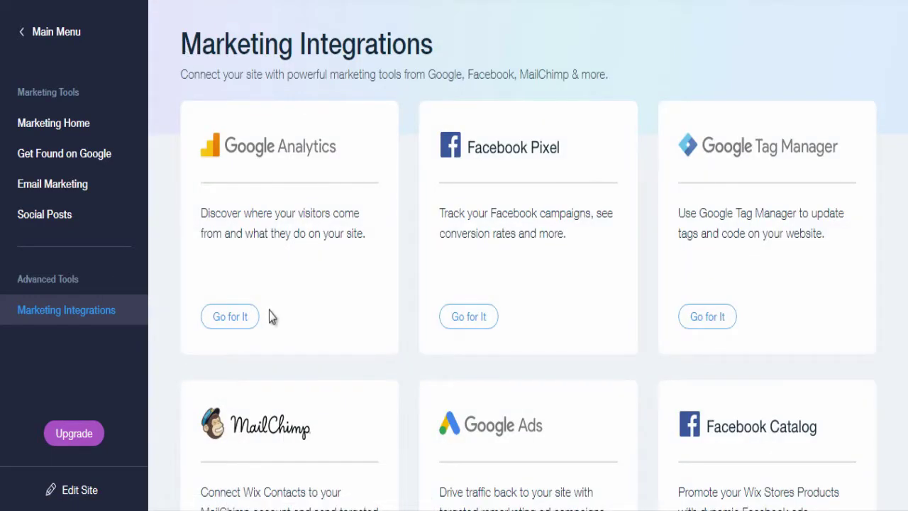
{"action": "left_click", "coordinate": [231, 318]}
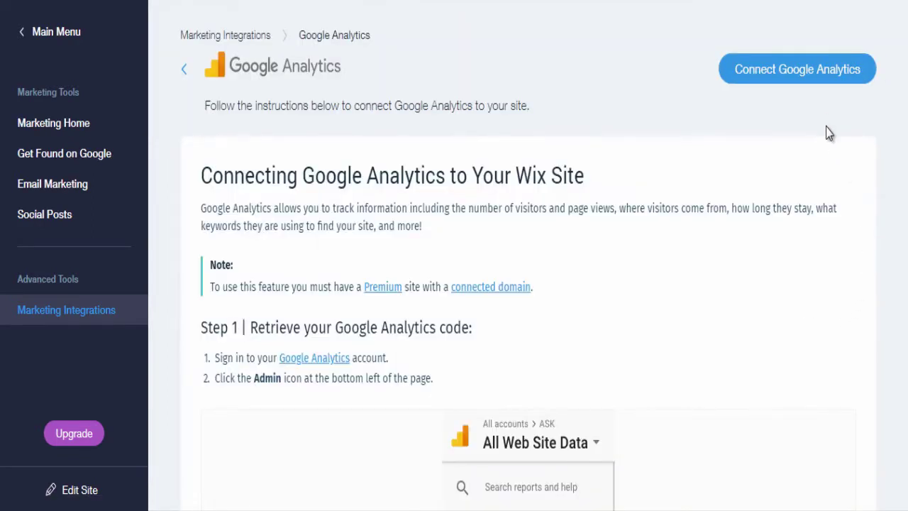
Paste the copied tracking ID into the Google Analytics connection field and save it.
{"action": "left_click", "coordinate": [814, 87]}
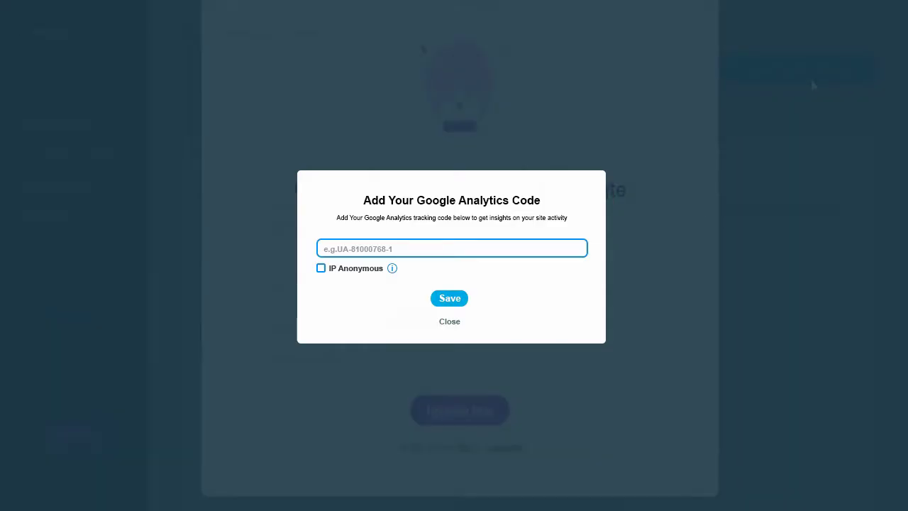
{"action": "right_click", "coordinate": [385, 248]}
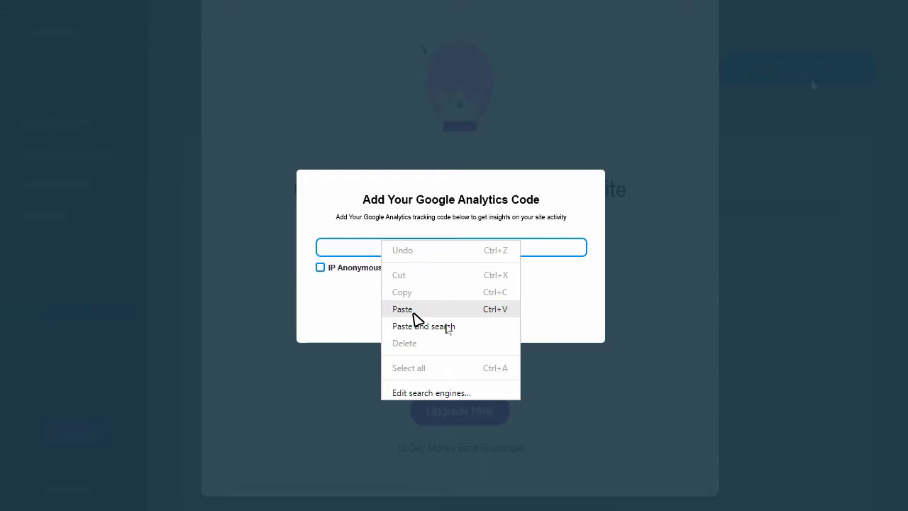
{"action": "left_click", "coordinate": [413, 308]}
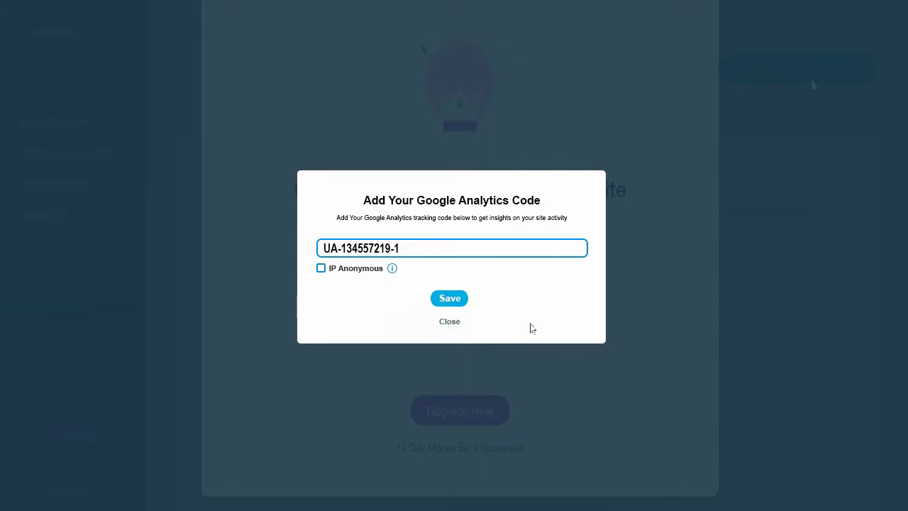
{"action": "left_click", "coordinate": [450, 301]}
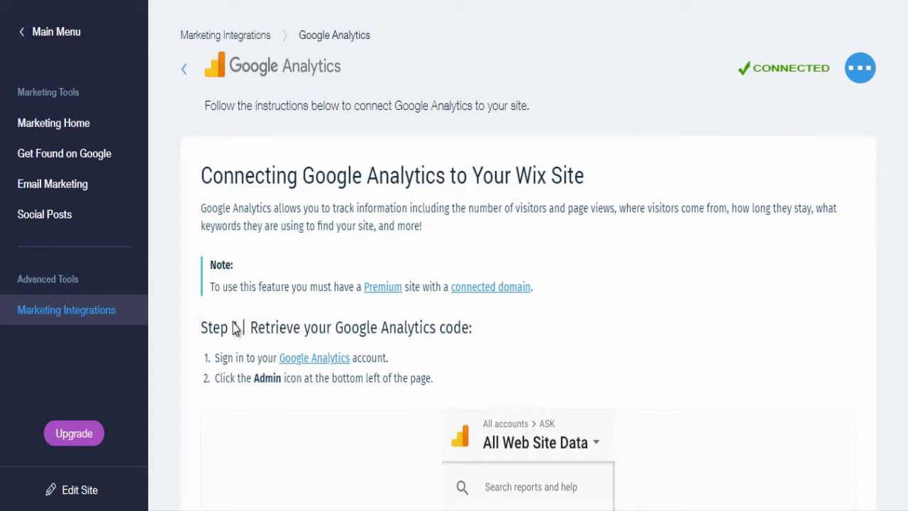